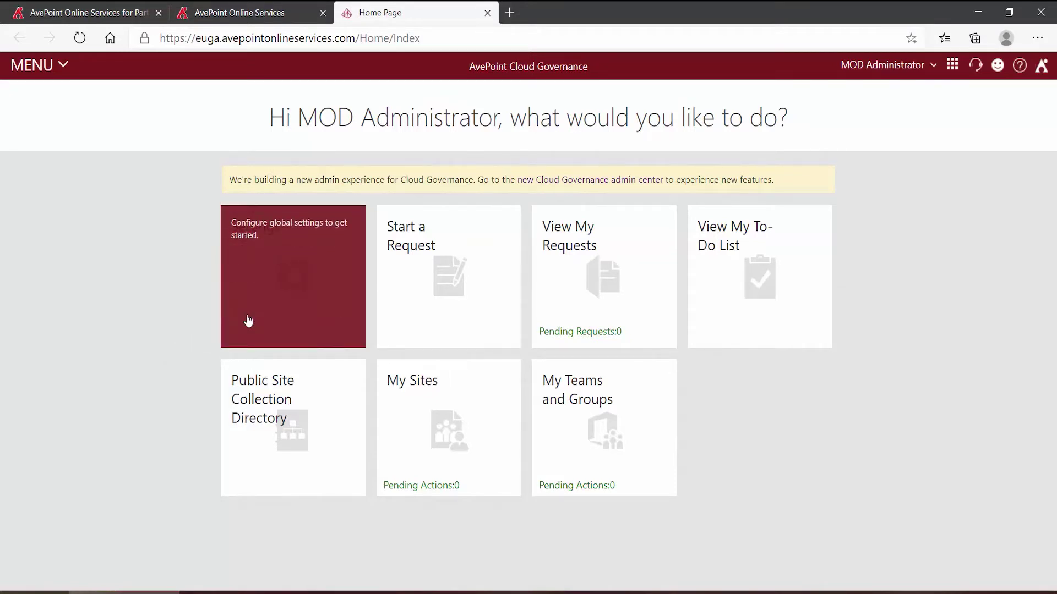
# Start creating a new Group/Team/Community policy from the policy settings
pyautogui.click(246, 321)
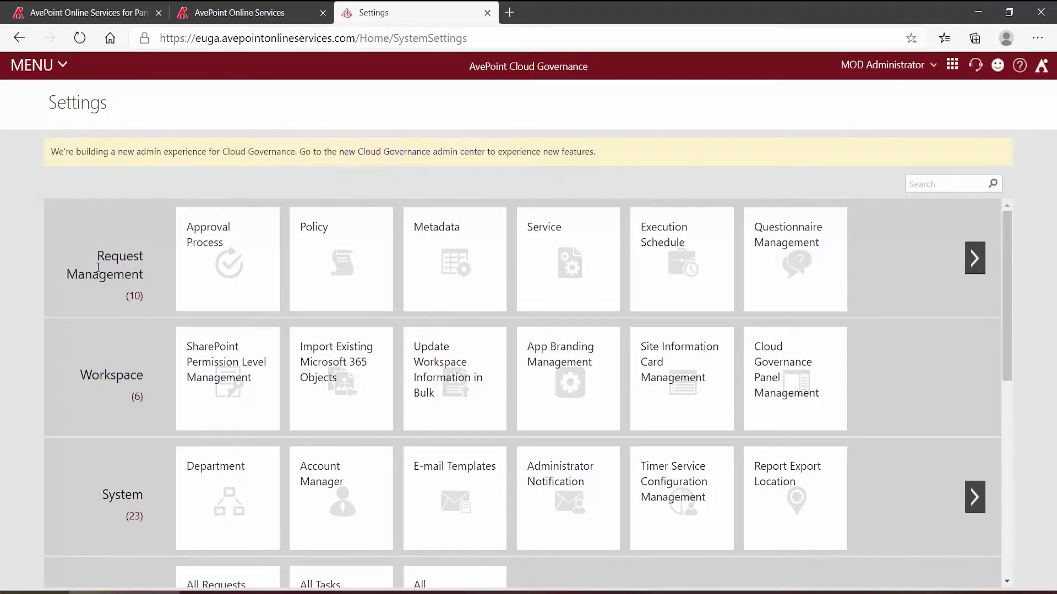
pyautogui.click(333, 267)
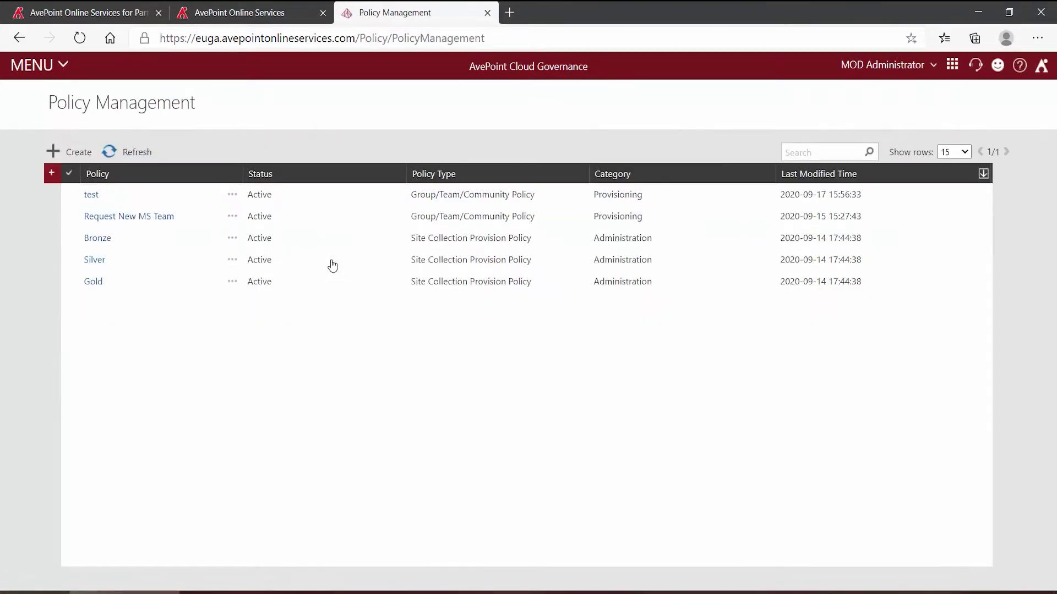
pyautogui.click(80, 153)
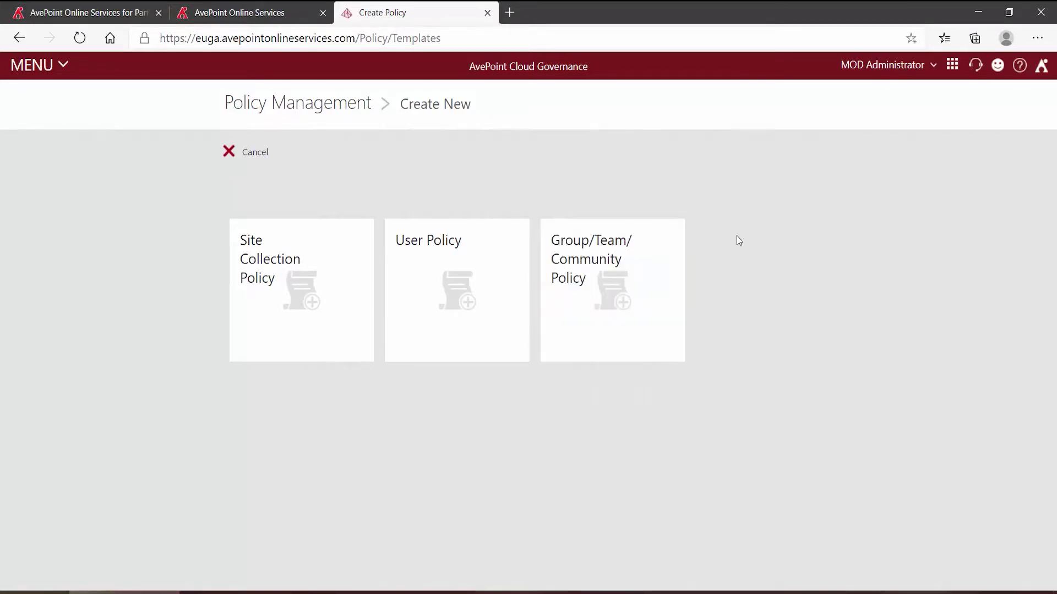
pyautogui.click(636, 288)
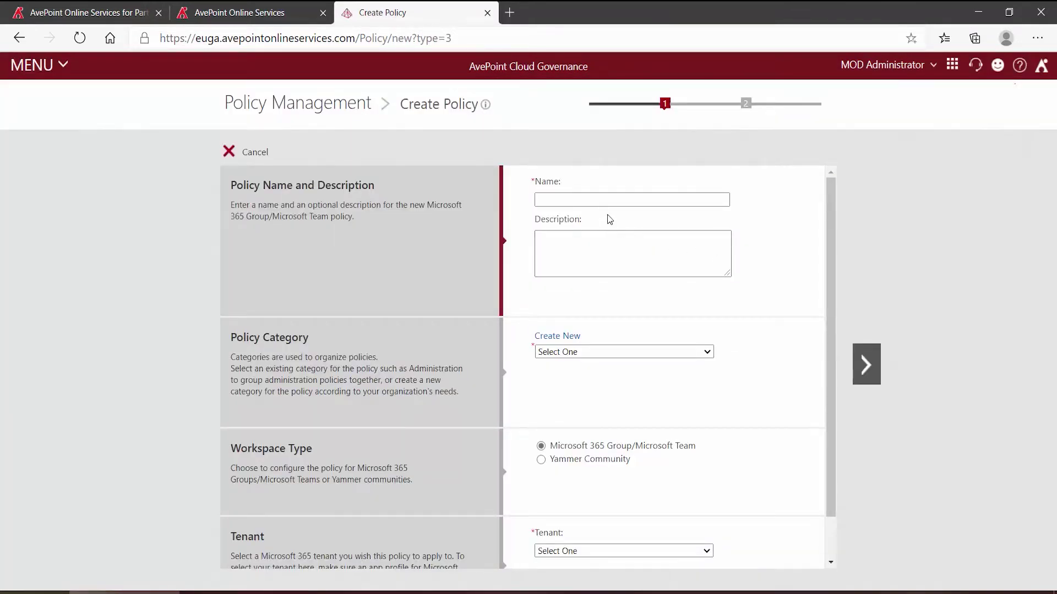
# Name the policy Yammer Community and describe it as for provisioning and importing Yammer Communities
pyautogui.click(610, 200)
pyautogui.write('Yammer Community')
pyautogui.click(614, 251)
pyautogui.write('For provisioning and importing Yammer Communities.')
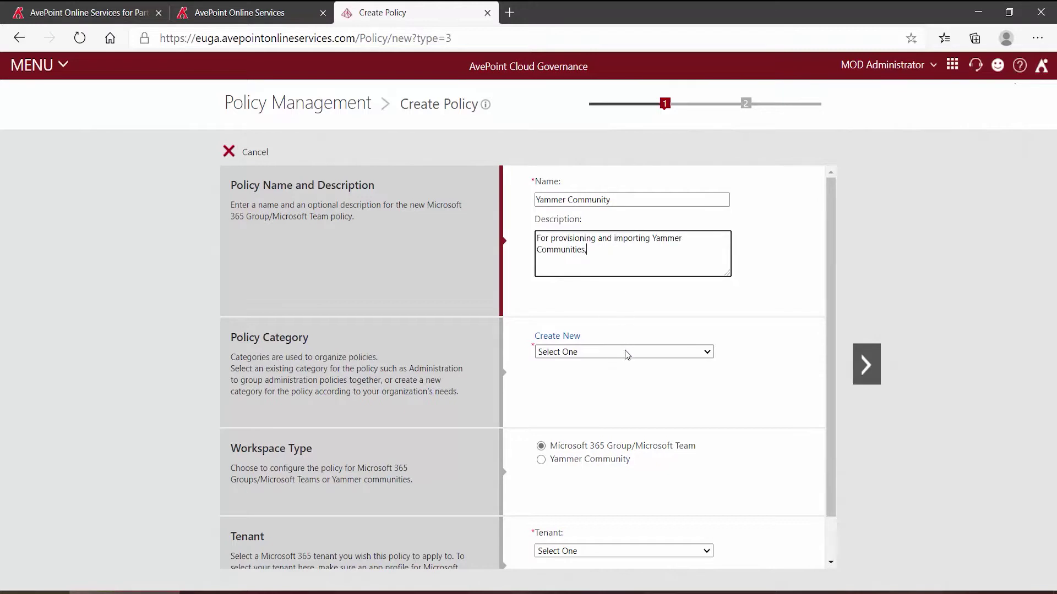
# Set the policy category to Provisioning, the workspace type to Yammer Community and the tenant to Contoso
pyautogui.click(625, 351)
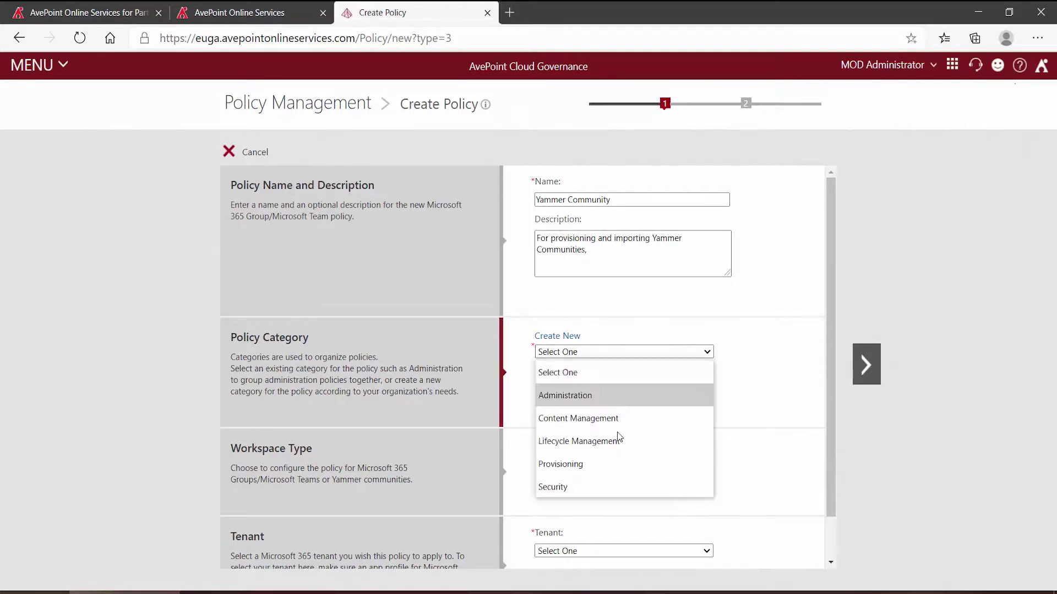
pyautogui.click(617, 463)
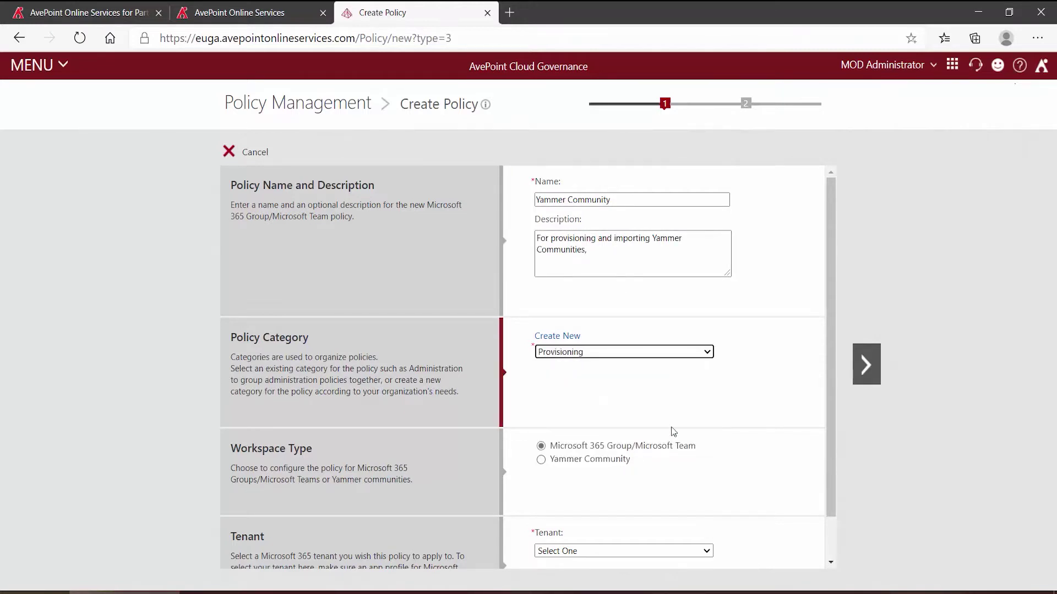
pyautogui.scroll(-1, 744, 339)
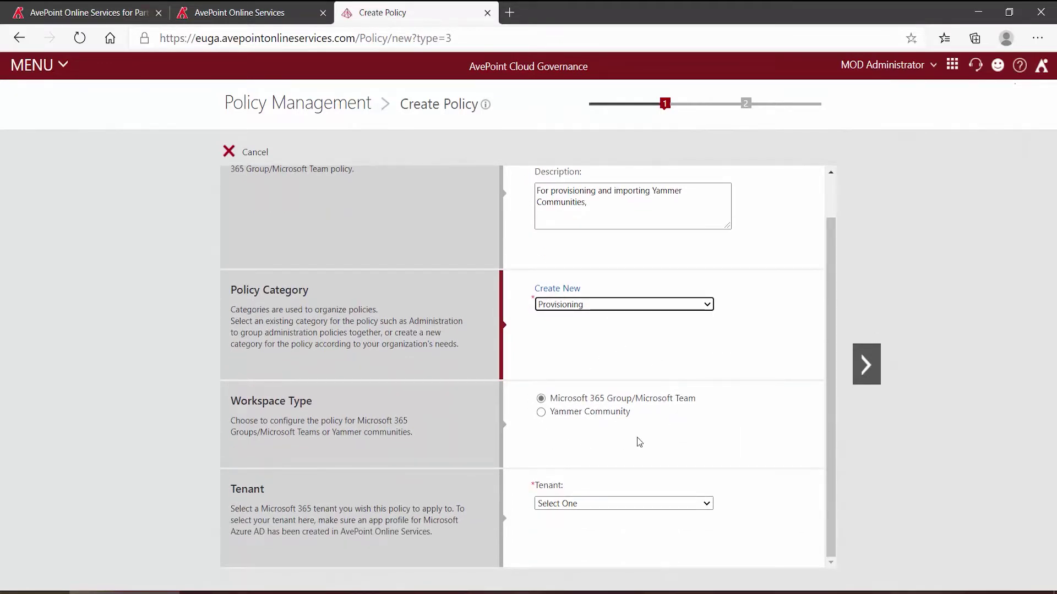
pyautogui.click(542, 414)
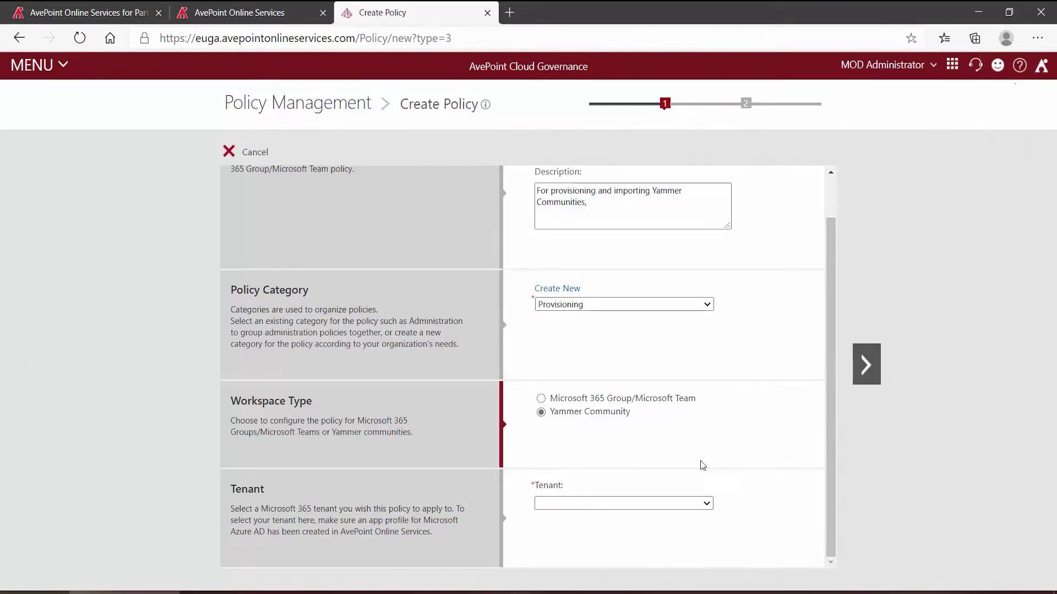
pyautogui.click(706, 504)
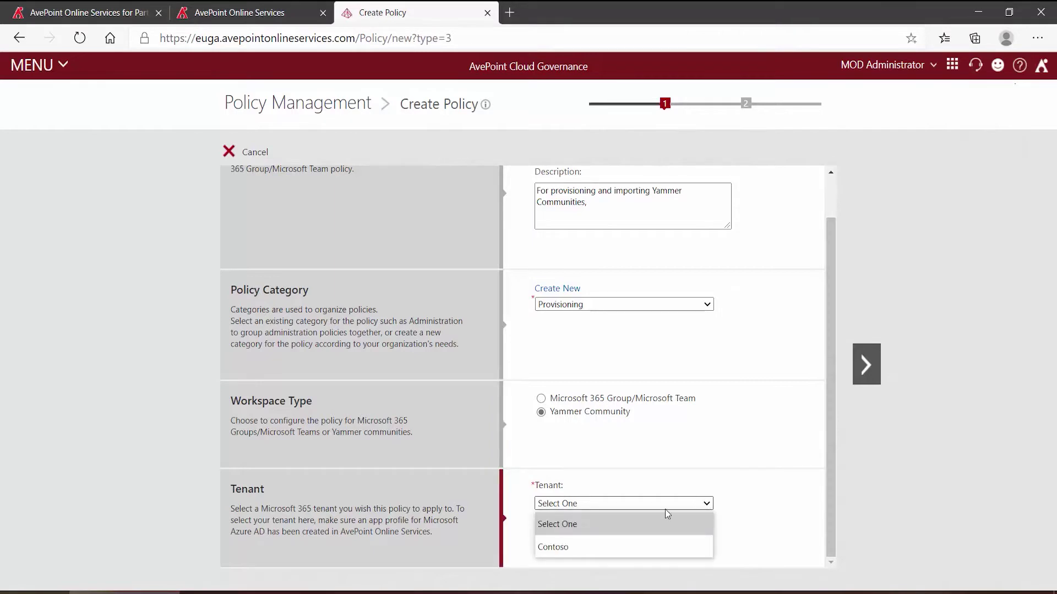
pyautogui.click(609, 547)
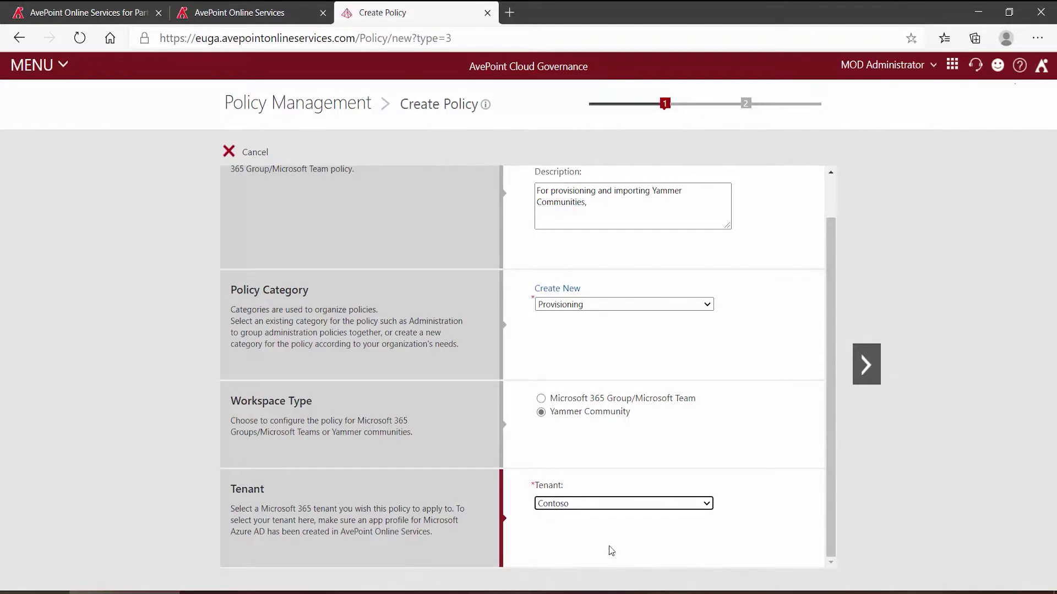
# Continue to the second stage of the policy and set the Yammer community site storage quota to 300 GB
pyautogui.click(863, 373)
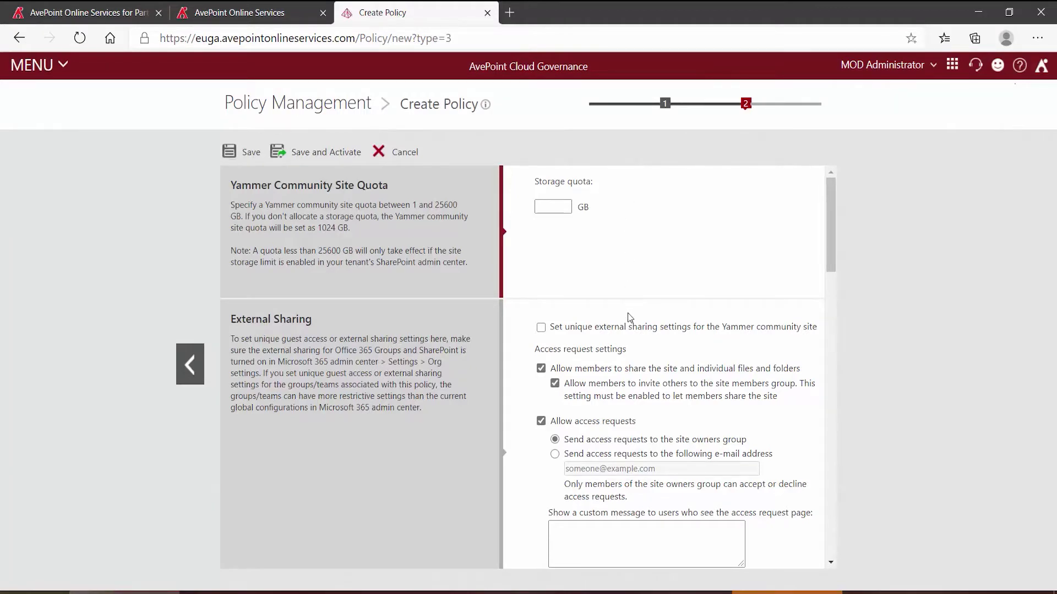
pyautogui.click(551, 208)
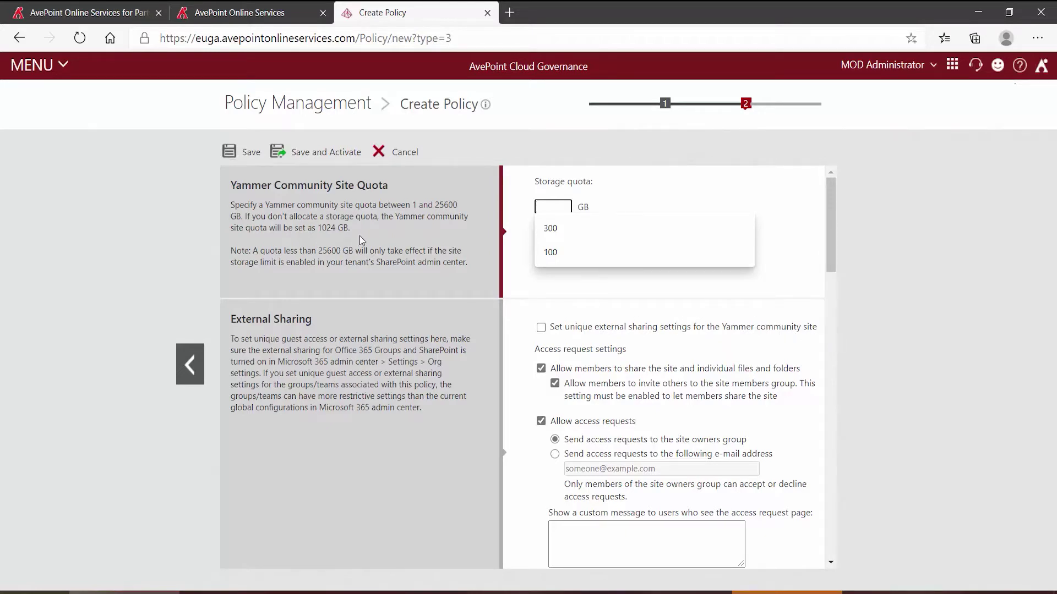
pyautogui.click(548, 227)
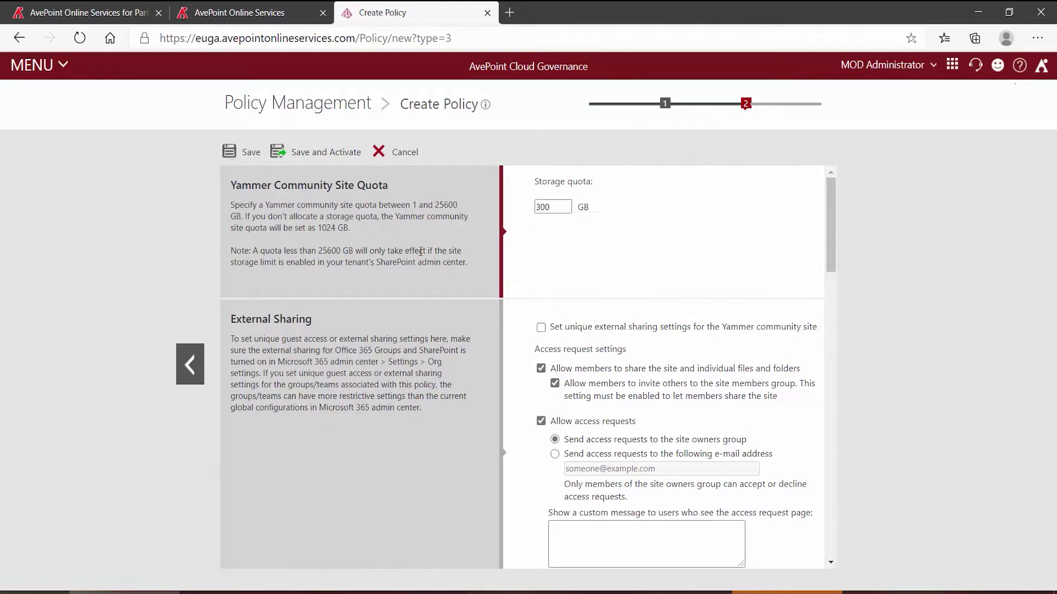
# Review the external sharing, community lifecycle, inactivity threshold and lease management sections of the policy
pyautogui.scroll(-2, 537, 275)
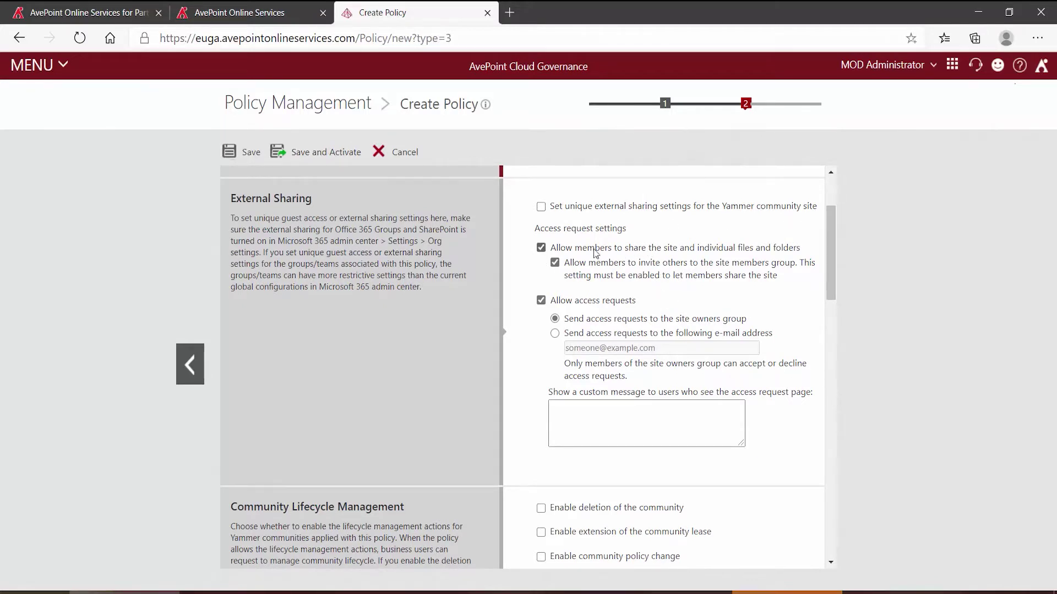
pyautogui.scroll(-5, 519, 252)
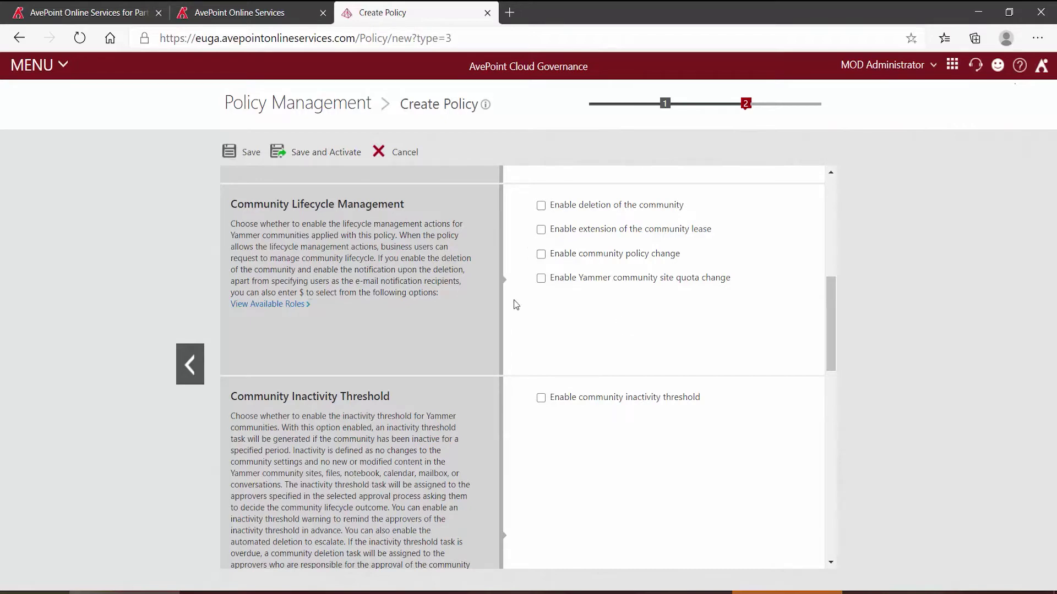
pyautogui.scroll(-4, 515, 303)
pyautogui.scroll(-2, 515, 305)
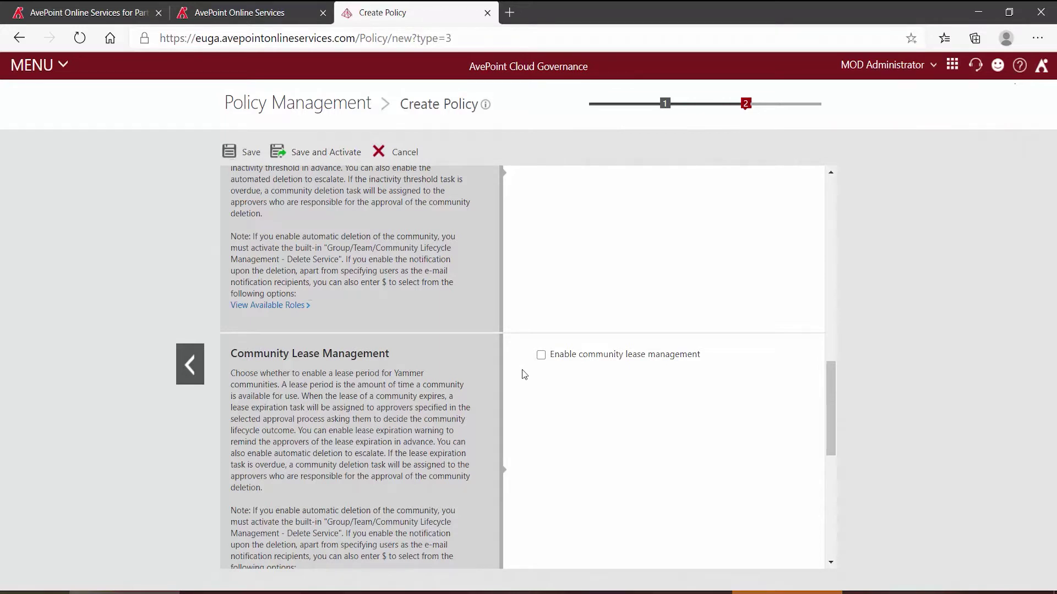
pyautogui.scroll(7, 524, 374)
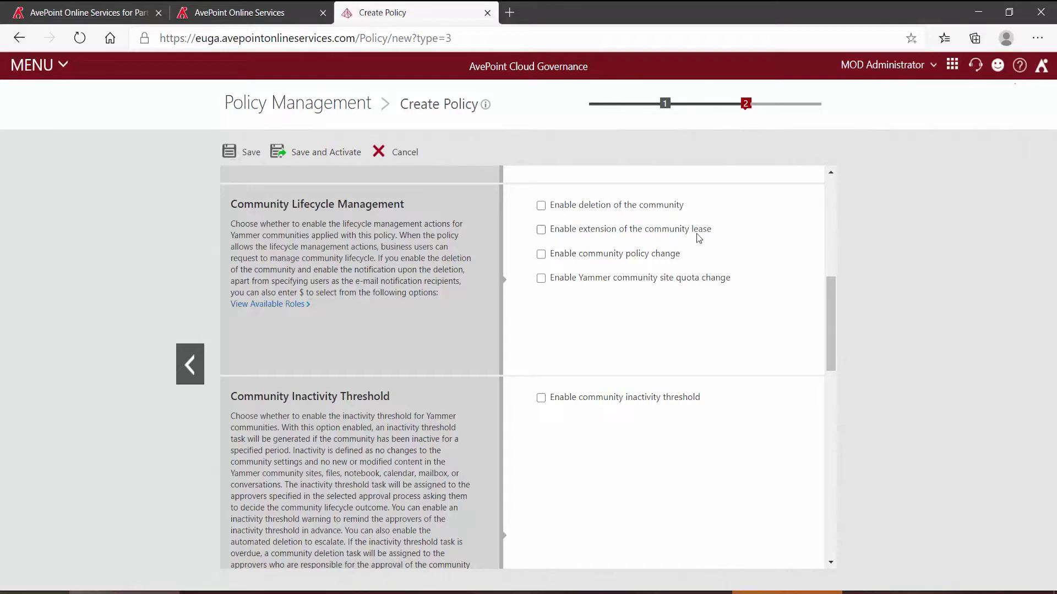
pyautogui.scroll(-8, 514, 256)
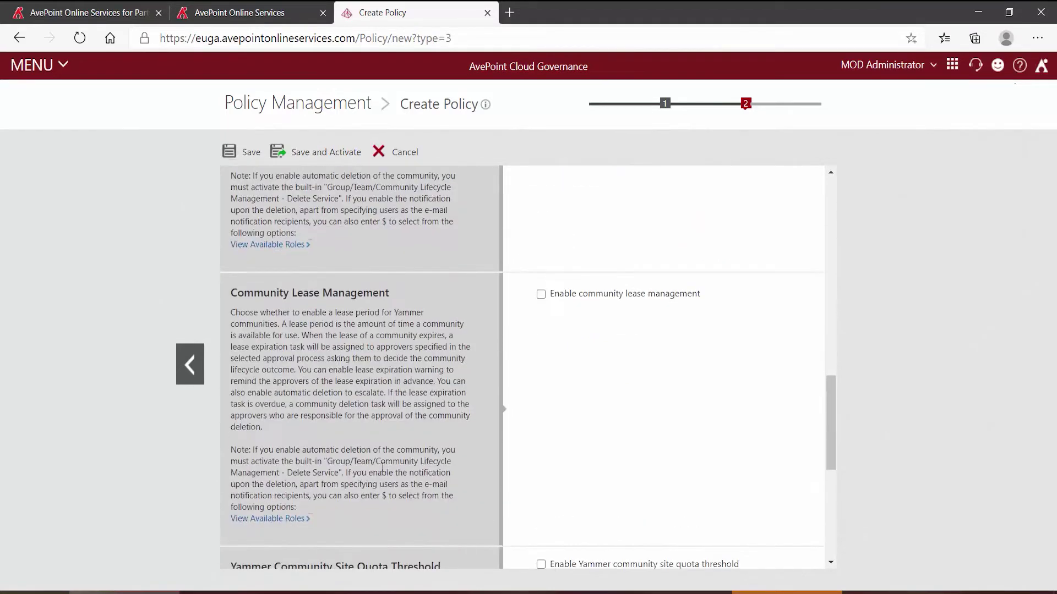
pyautogui.scroll(5, 523, 347)
pyautogui.scroll(-3, 527, 348)
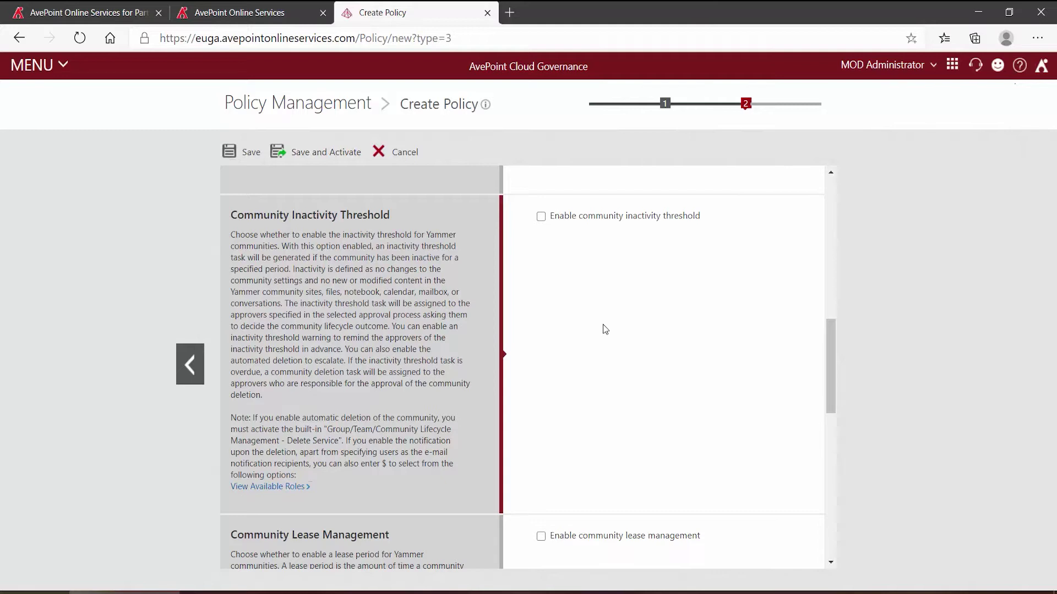
# Enable the community inactivity threshold to examine its settings and available time units
pyautogui.click(540, 217)
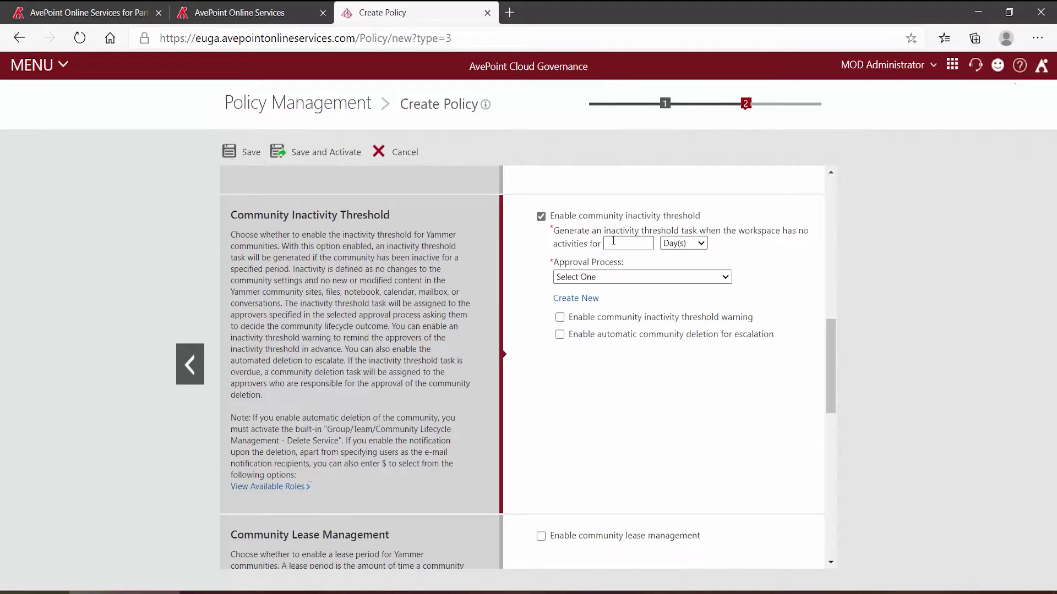
pyautogui.click(681, 245)
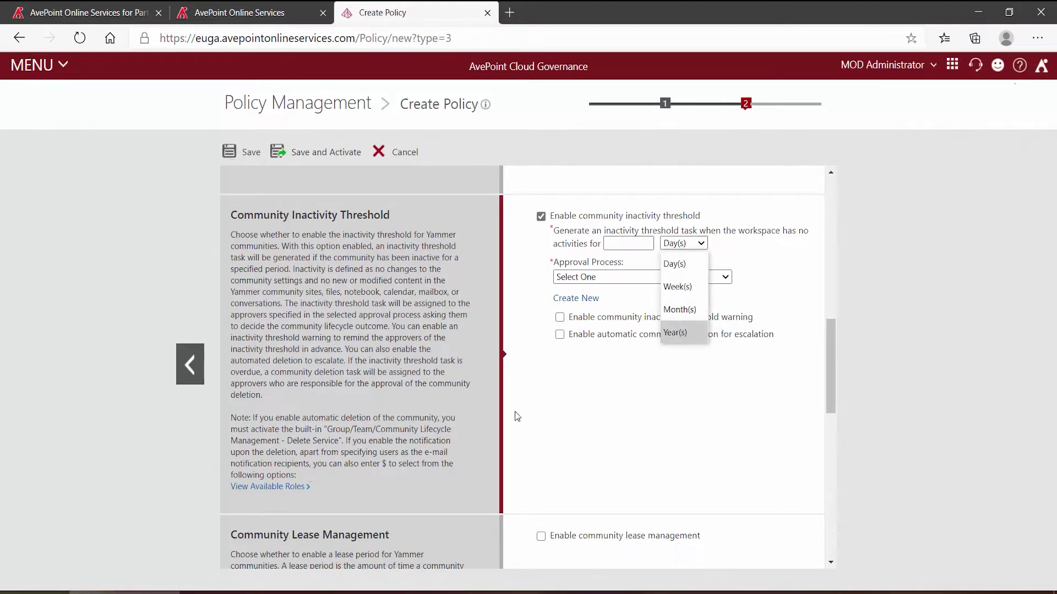
pyautogui.click(546, 403)
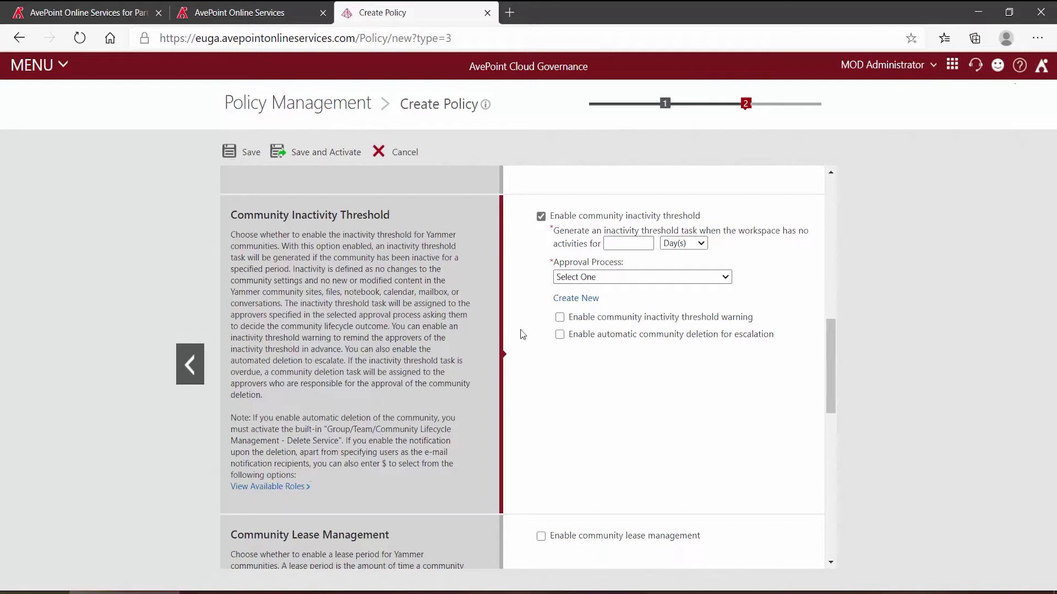
# Enable community lease management to examine its options, and disable both it and the community inactivity threshold
pyautogui.scroll(-3, 523, 340)
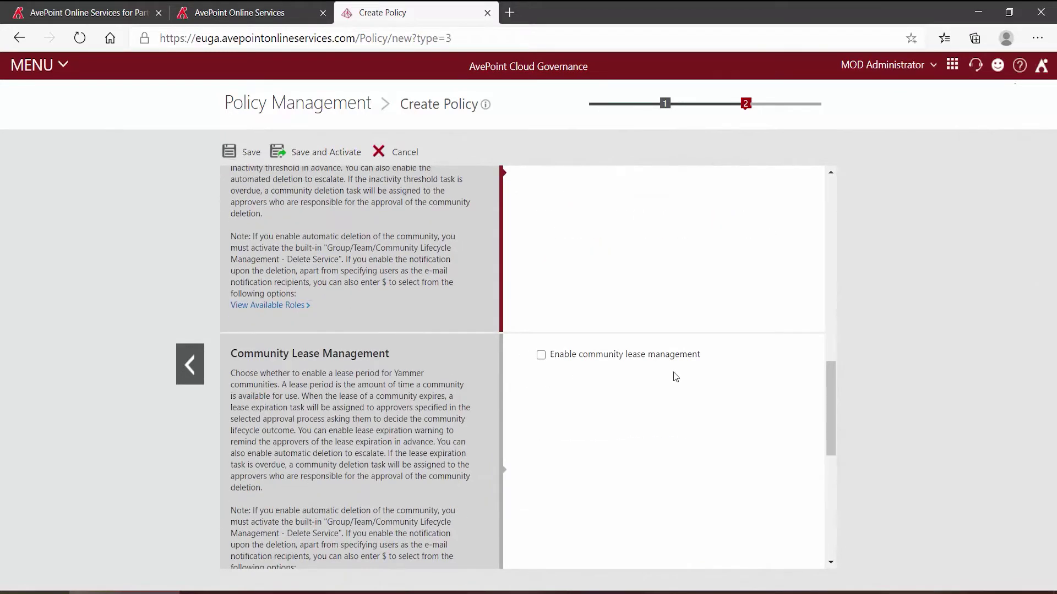
pyautogui.scroll(-2, 573, 377)
pyautogui.click(541, 233)
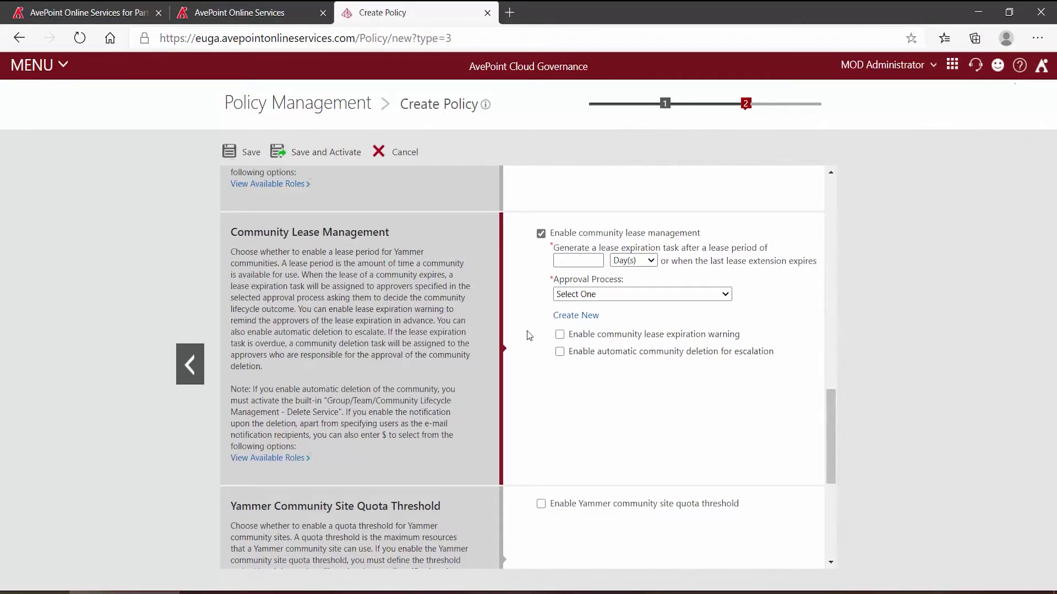
pyautogui.click(541, 234)
pyautogui.scroll(5, 526, 292)
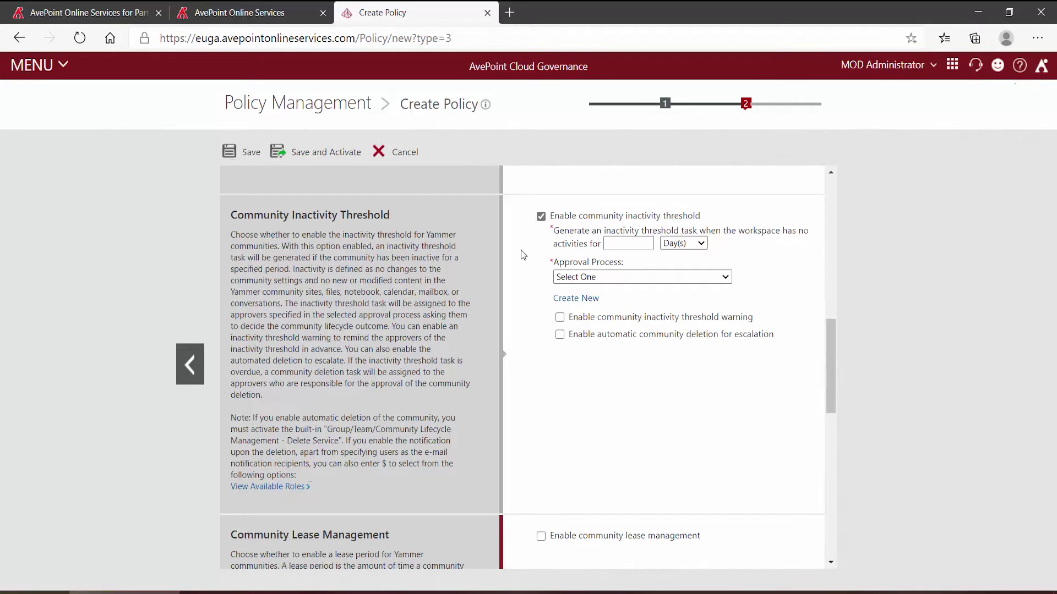
pyautogui.click(541, 217)
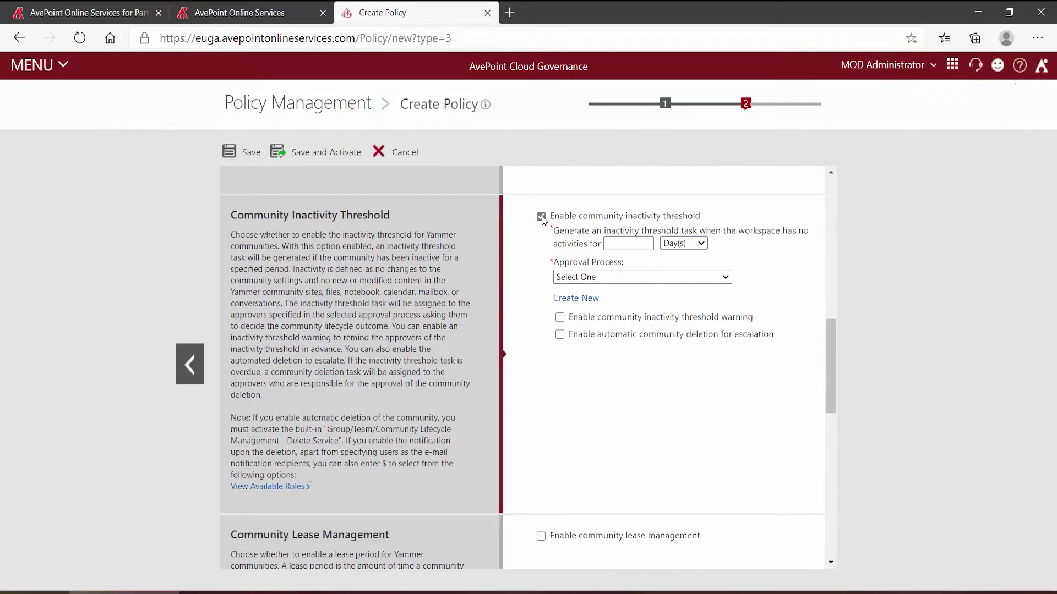
# Enable the Yammer community site quota threshold at 90%, with group/team owners or community admins as notification recipients
pyautogui.scroll(-10, 524, 289)
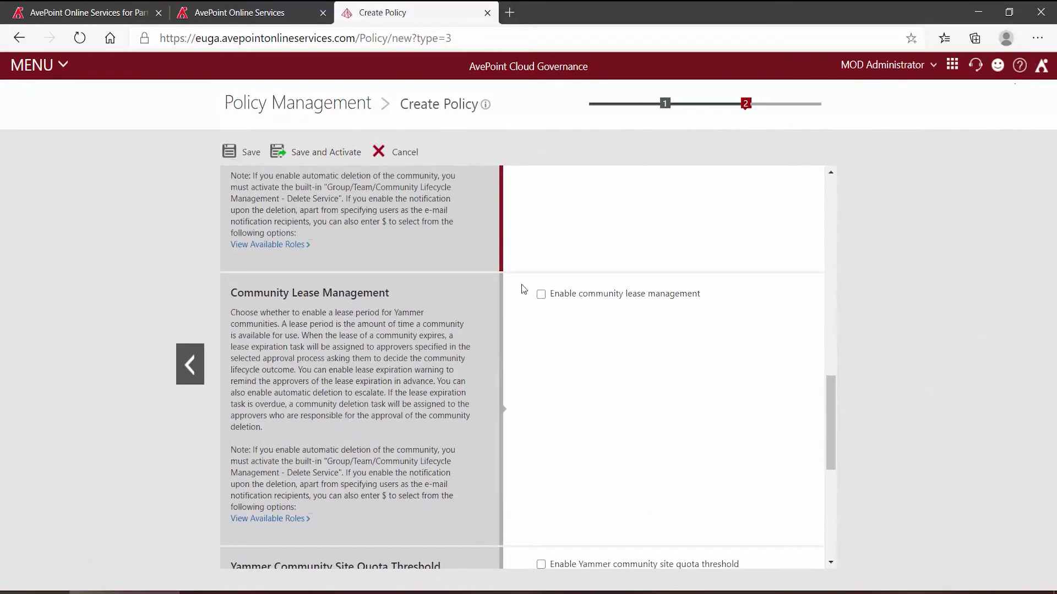
pyautogui.scroll(-2, 524, 289)
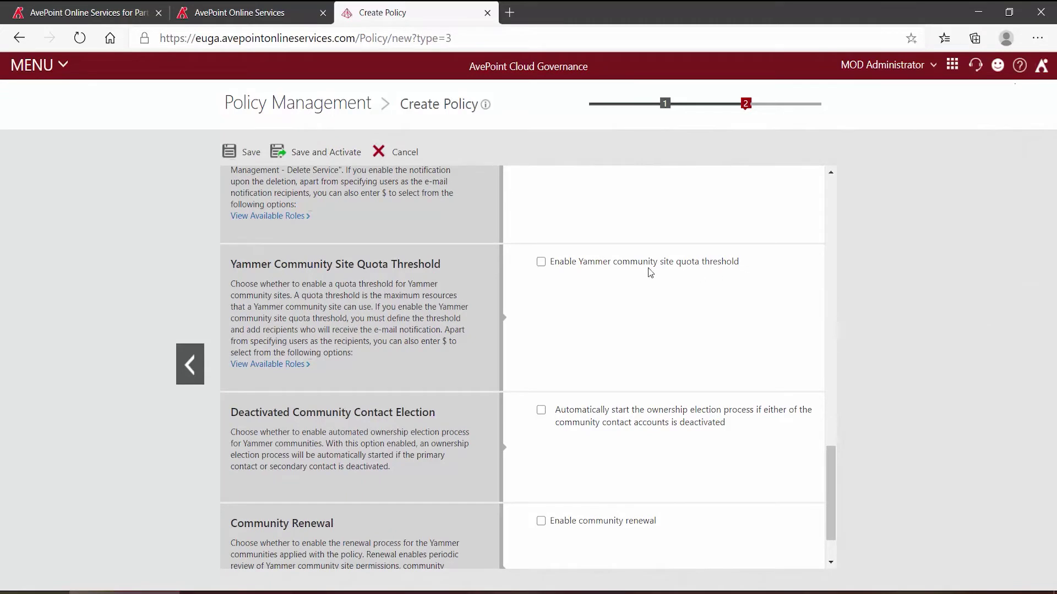
pyautogui.click(541, 263)
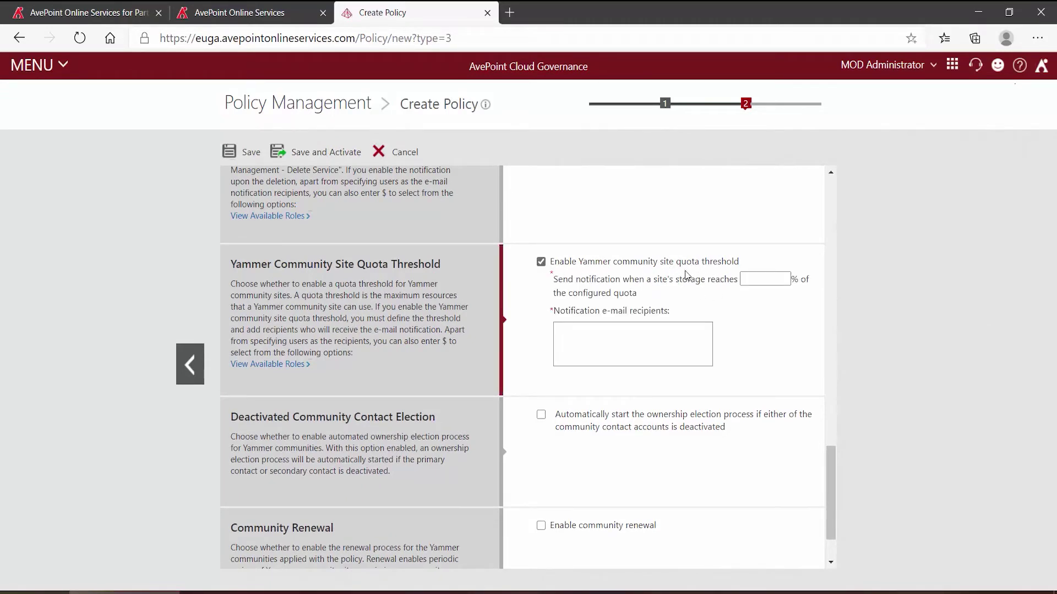
pyautogui.click(771, 278)
pyautogui.write('90')
pyautogui.click(642, 348)
pyautogui.write('$')
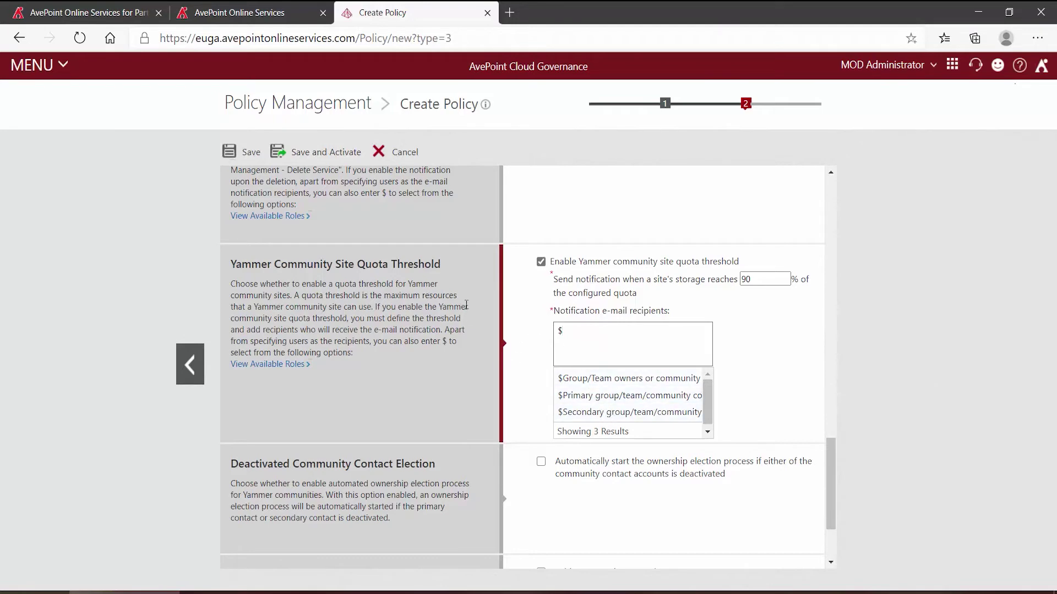
pyautogui.click(601, 378)
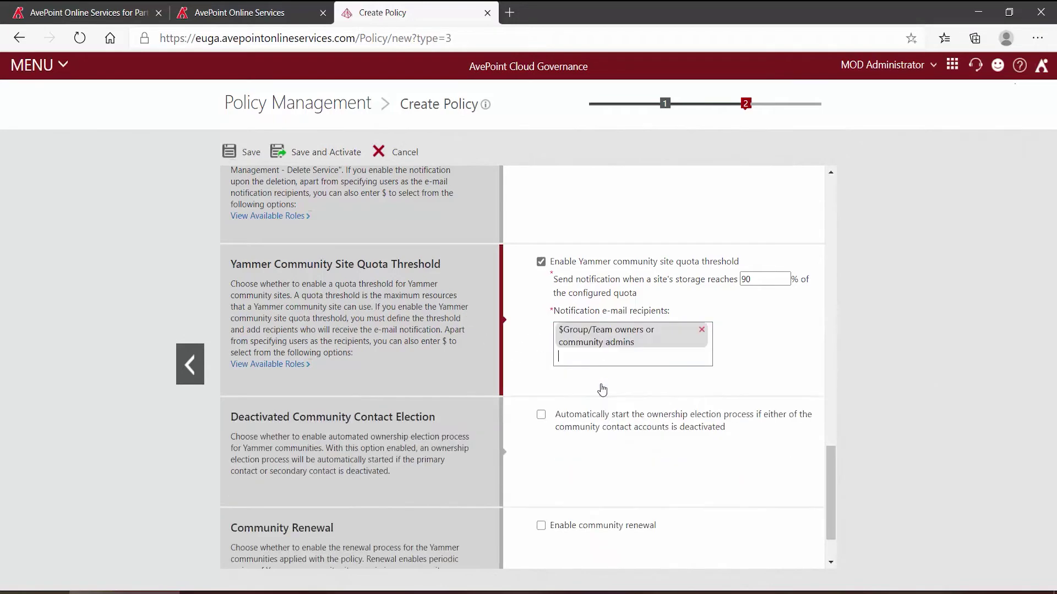
# Enable the automatic ownership election and community renewal in turn to examine their settings, and disable both again
pyautogui.scroll(-1, 531, 349)
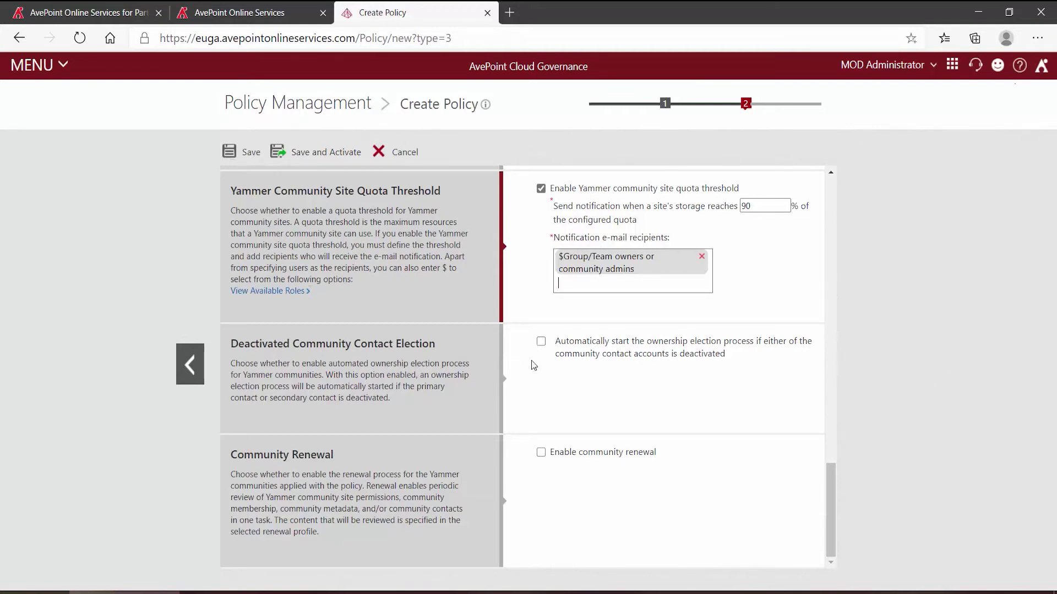
pyautogui.click(541, 342)
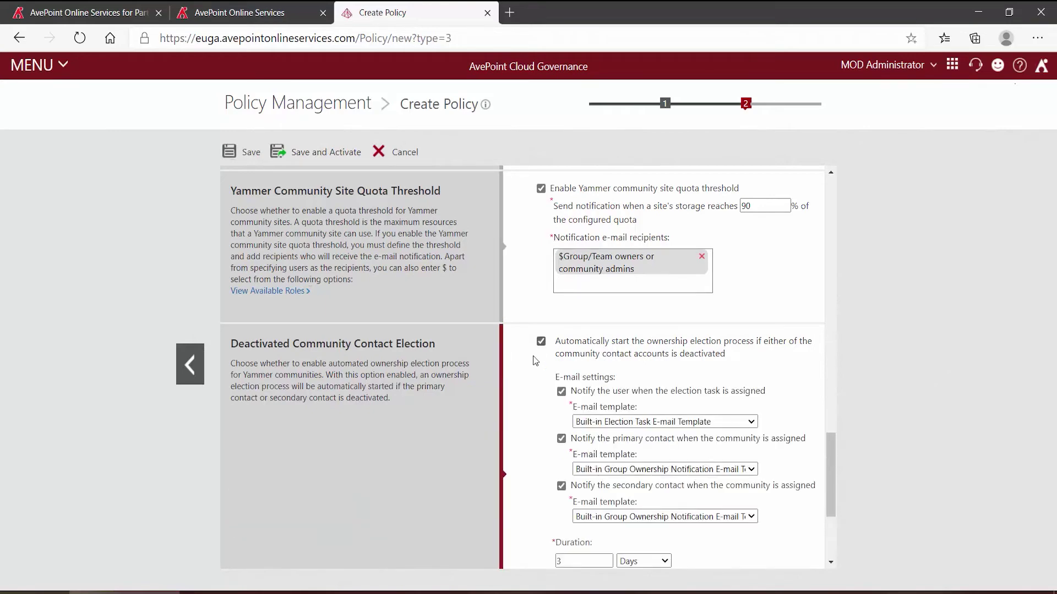
pyautogui.scroll(-1, 522, 378)
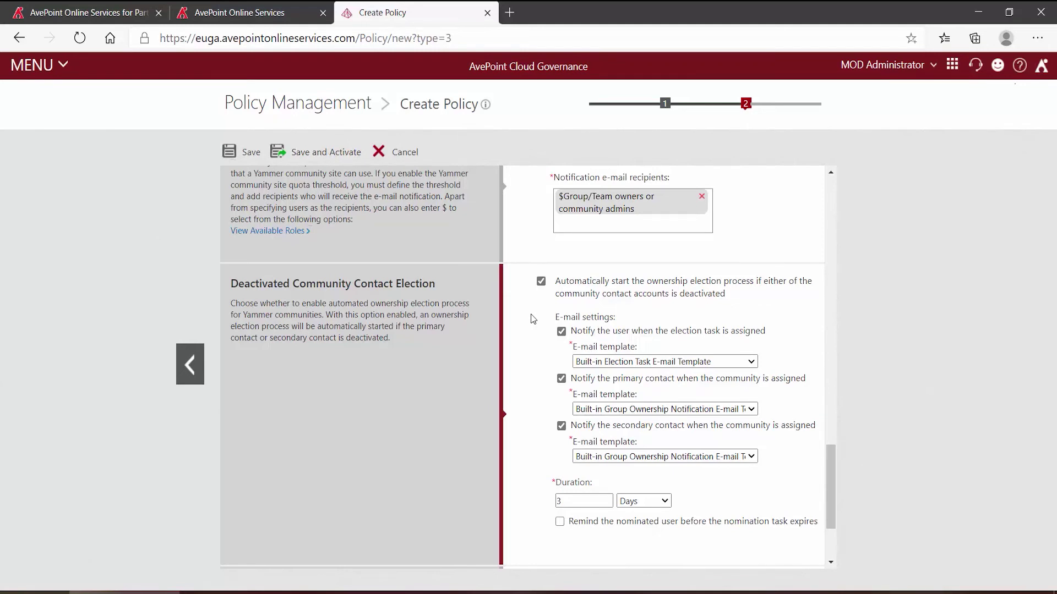
pyautogui.click(540, 282)
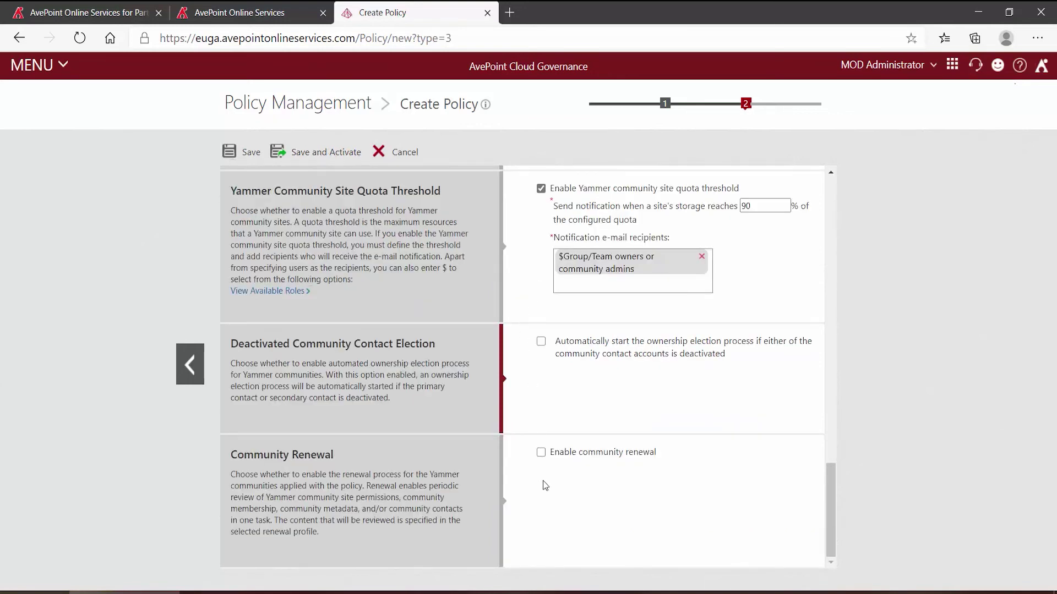
pyautogui.click(542, 453)
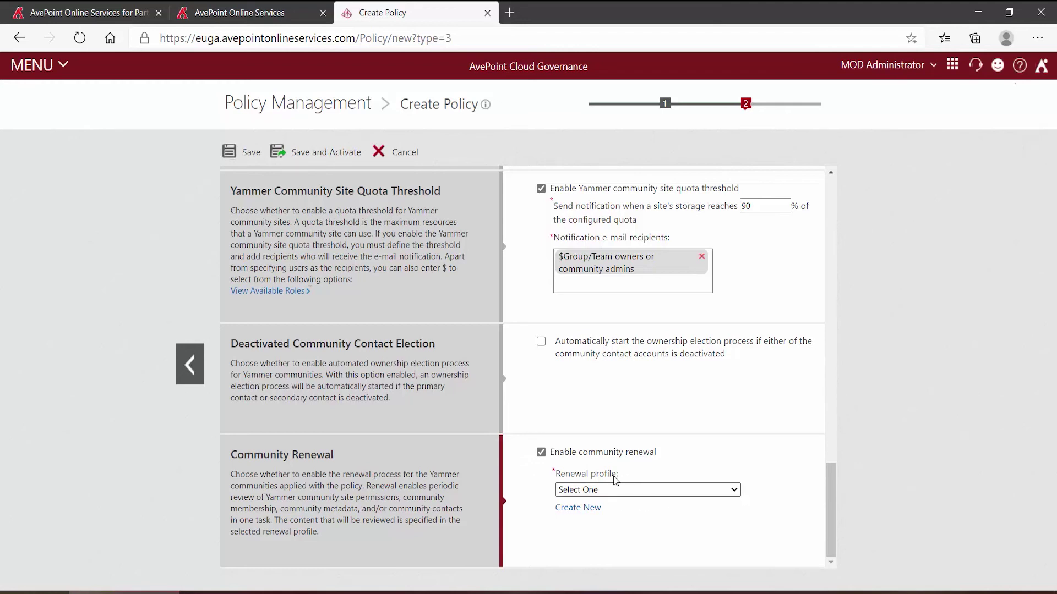
pyautogui.click(541, 452)
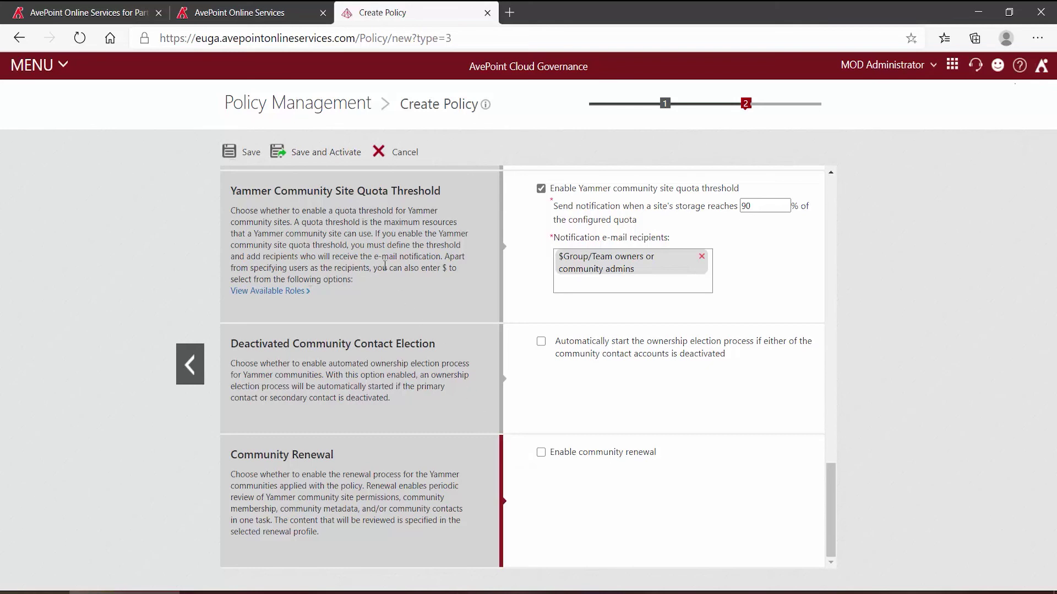
# Save and activate the Yammer Community policy
pyautogui.click(325, 155)
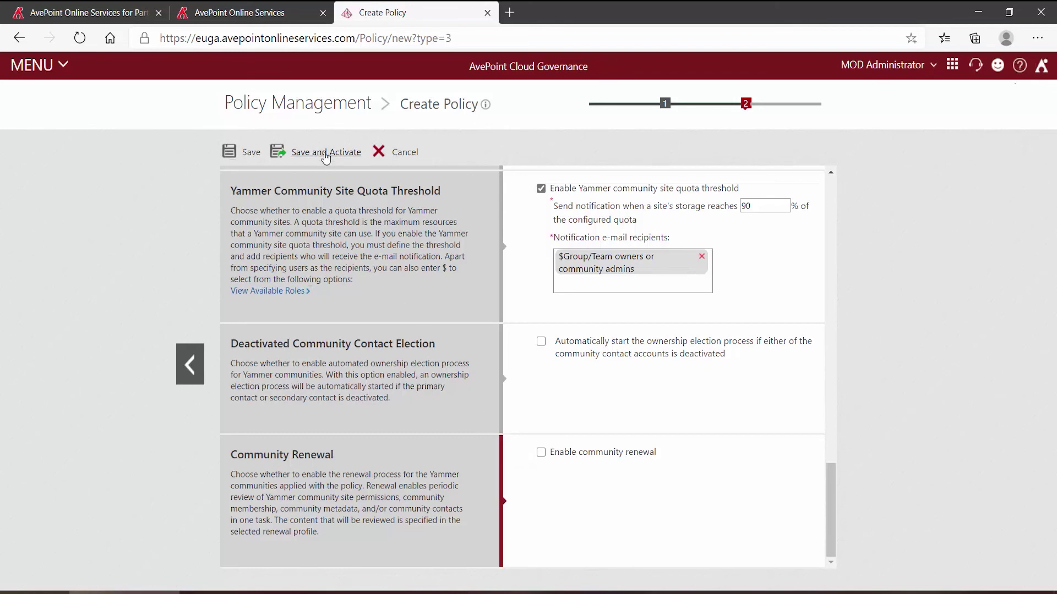